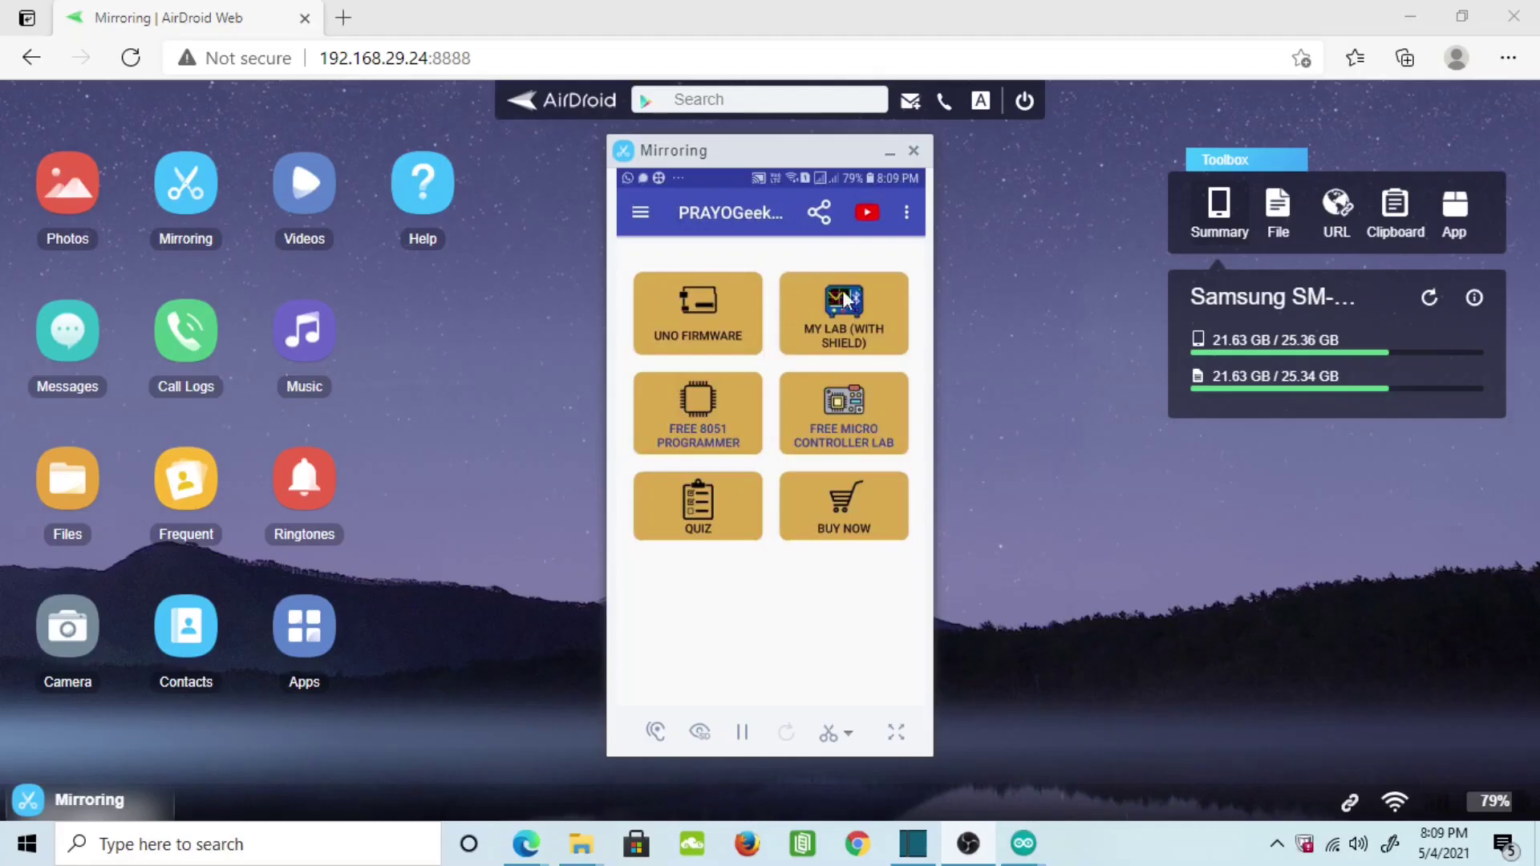
Step: Open and close the app's share options, then open the PRAYOGeek UNO YouTube channel
click(814, 214)
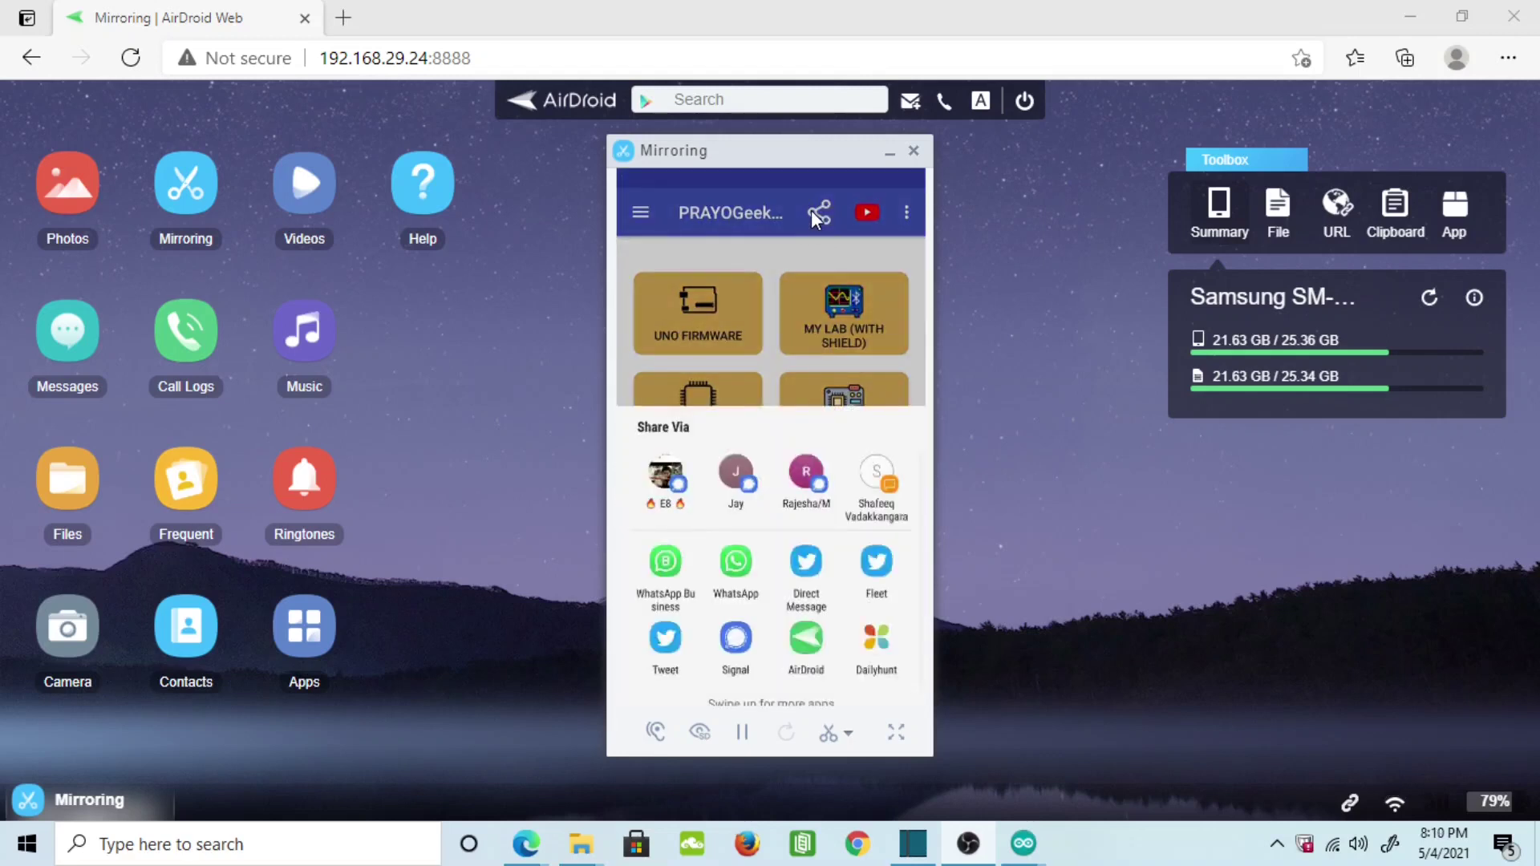
click(811, 211)
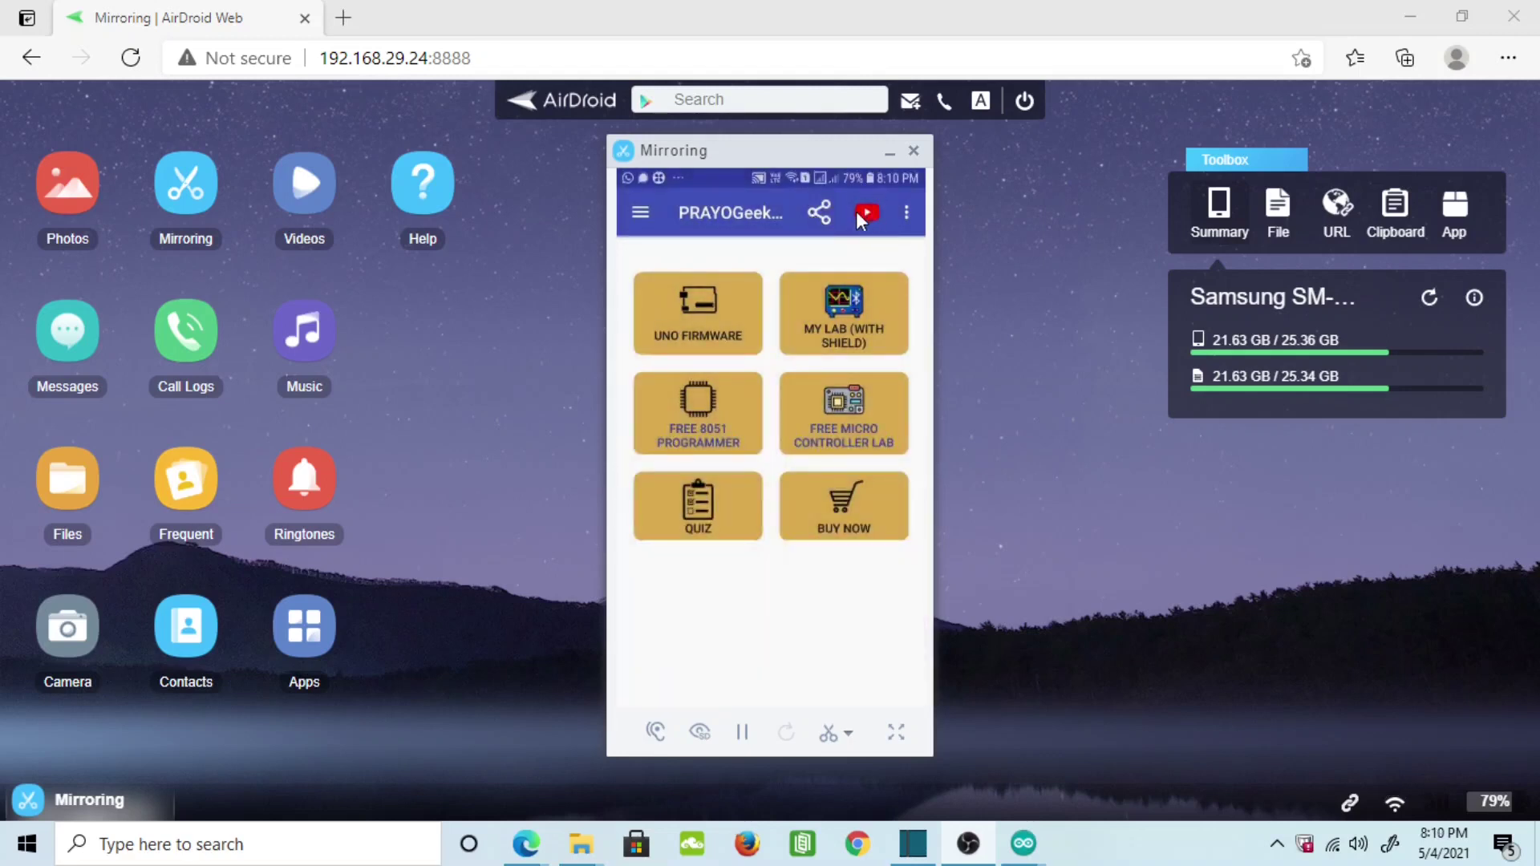
click(867, 211)
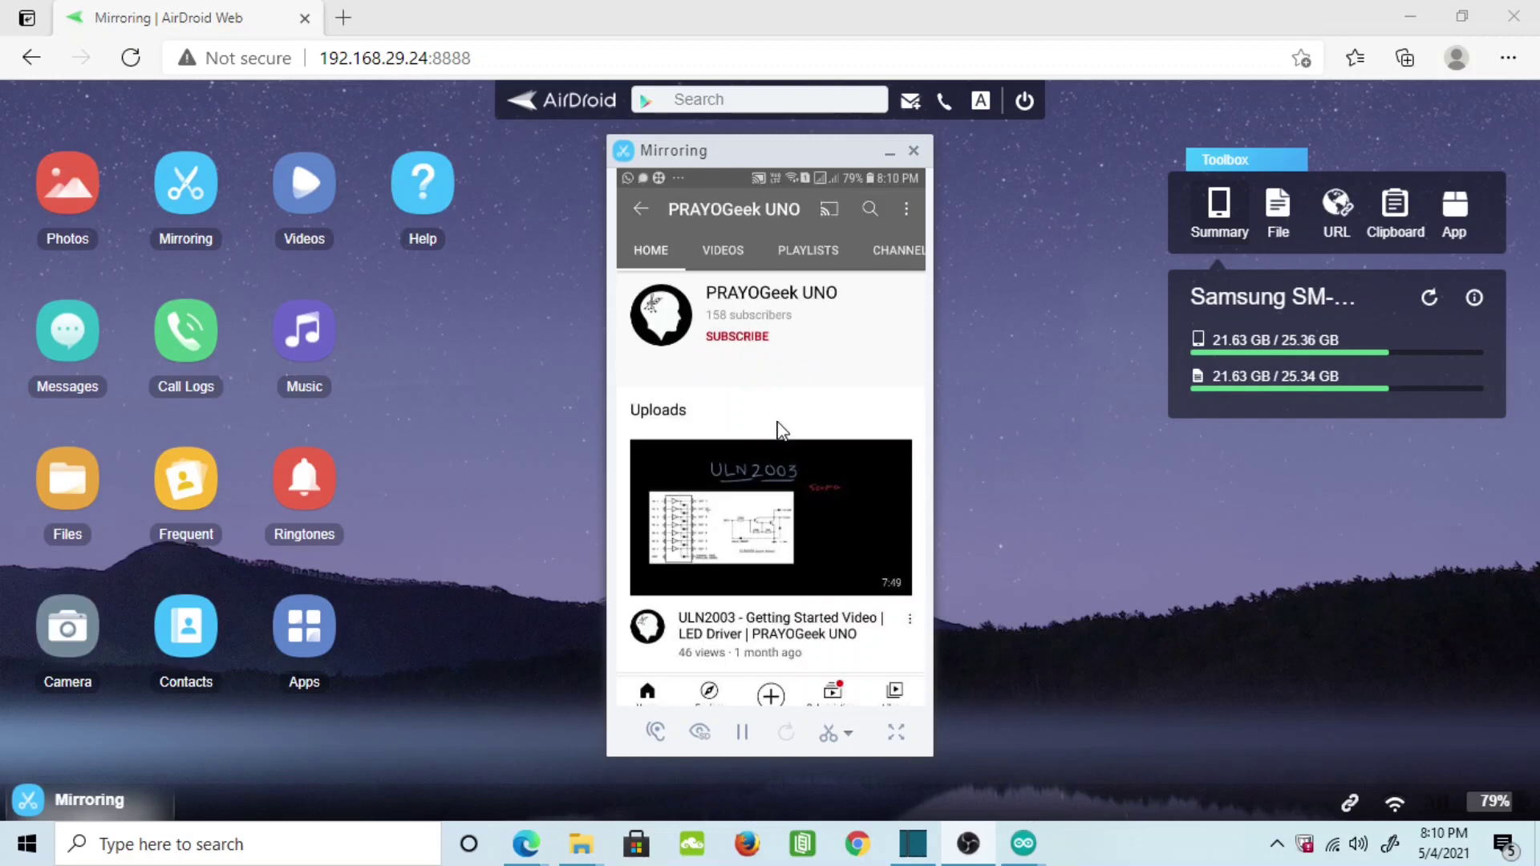
scroll(782, 543, down, 5)
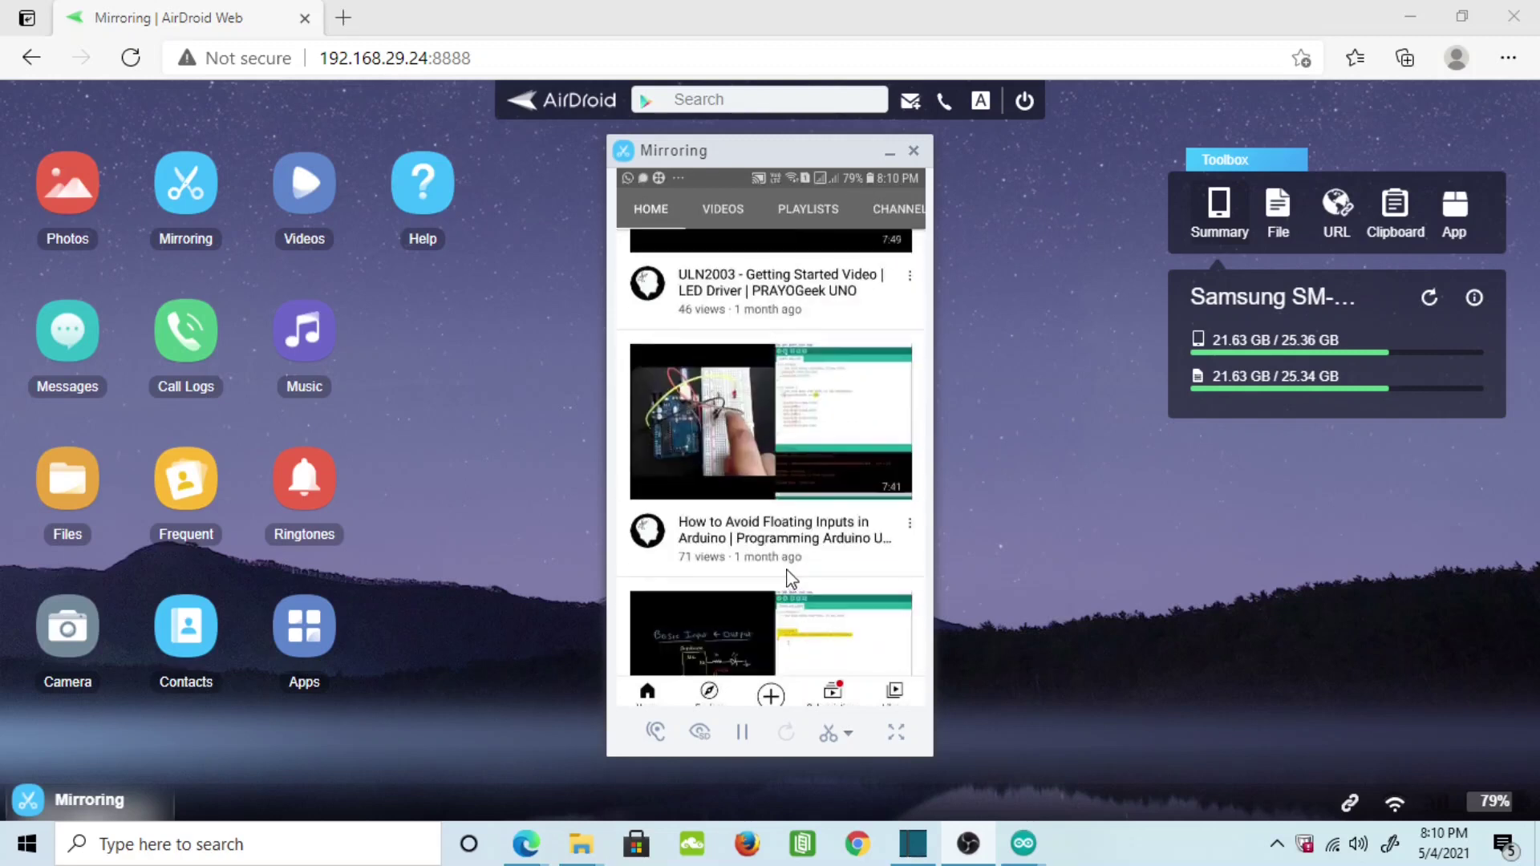
scroll(788, 584, down, 3)
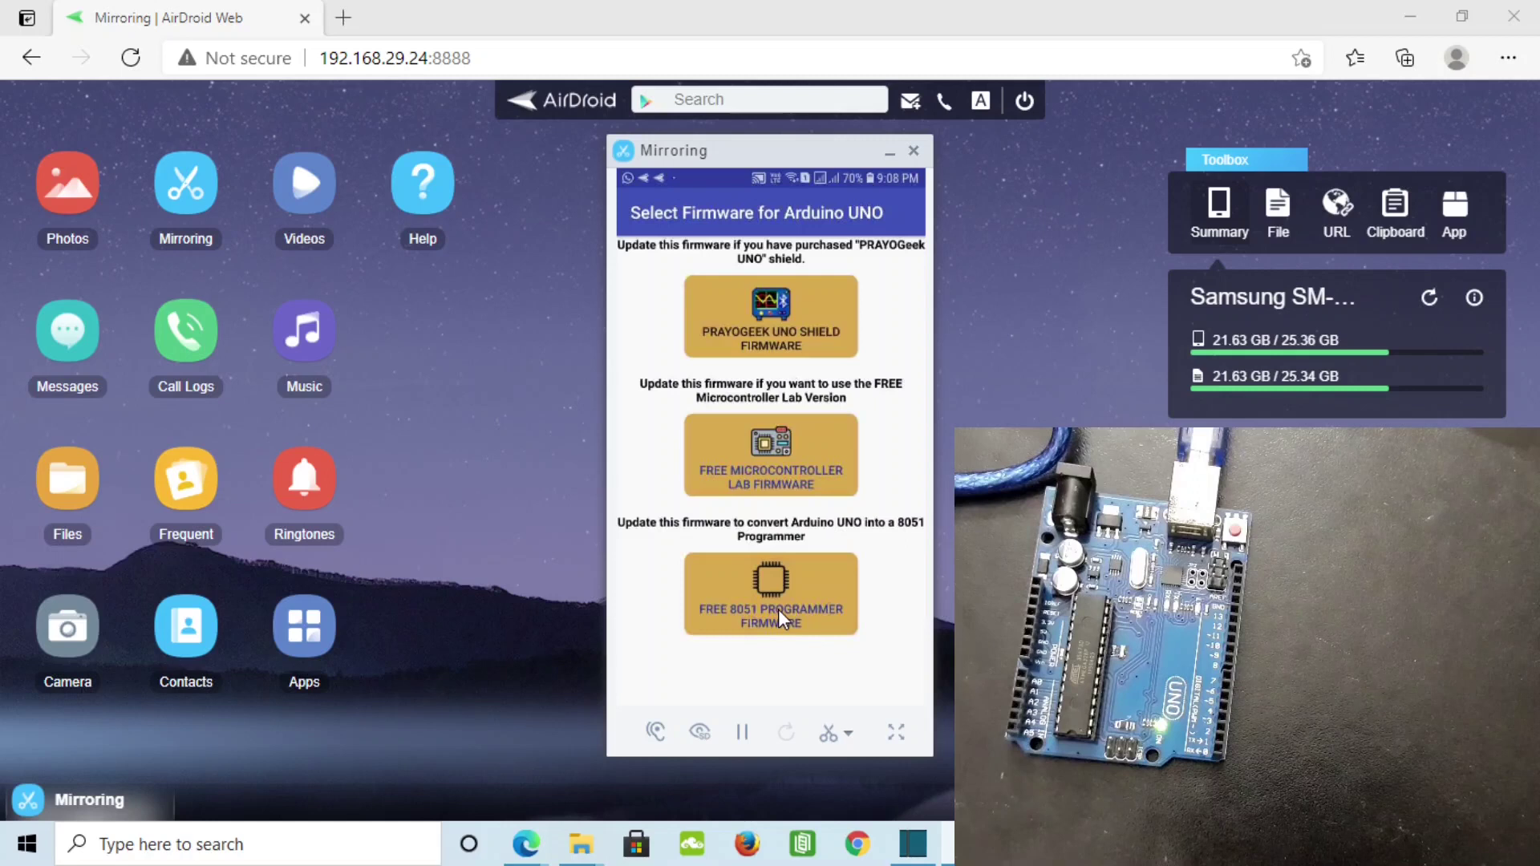
click(779, 610)
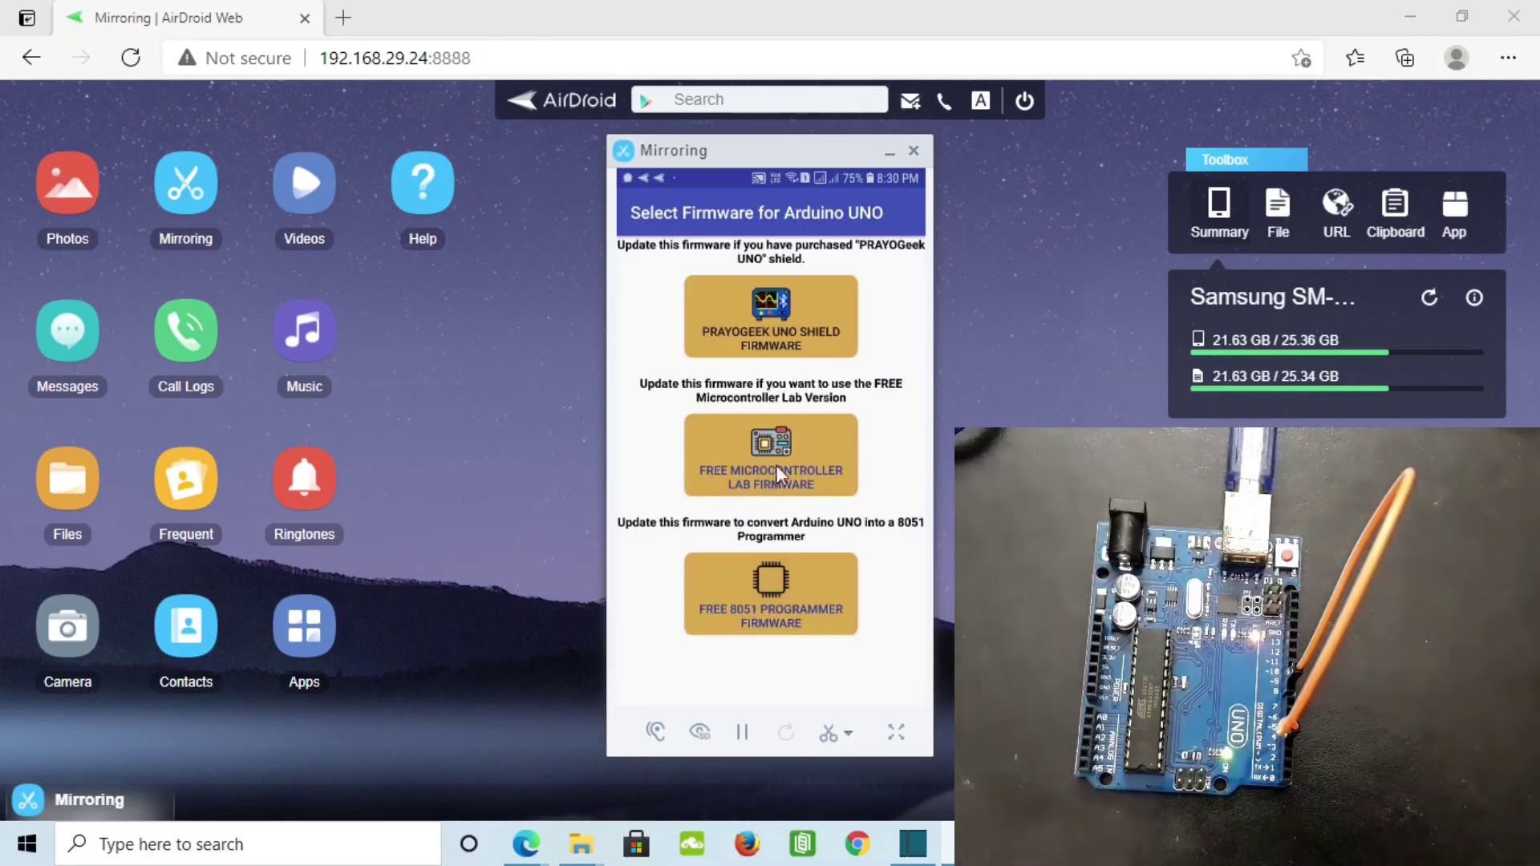
Step: Open FREE MICROCONTROLLER LAB FIRMWARE to reach the oscilloscope showing a 99 Hz square wave
click(762, 459)
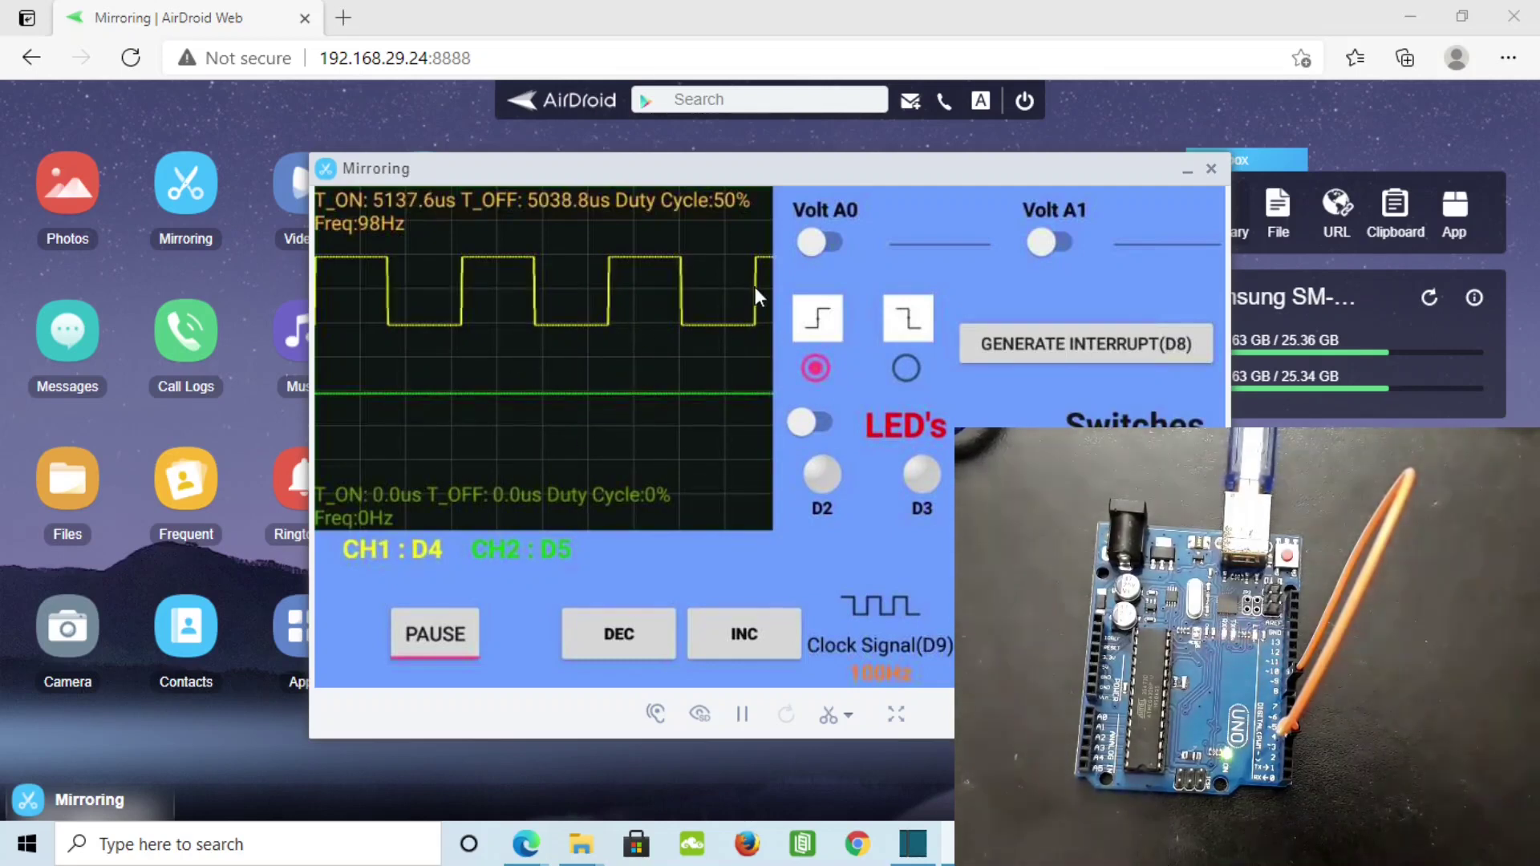
Step: Turn on the Volt A0 voltage reading in the lab
click(833, 245)
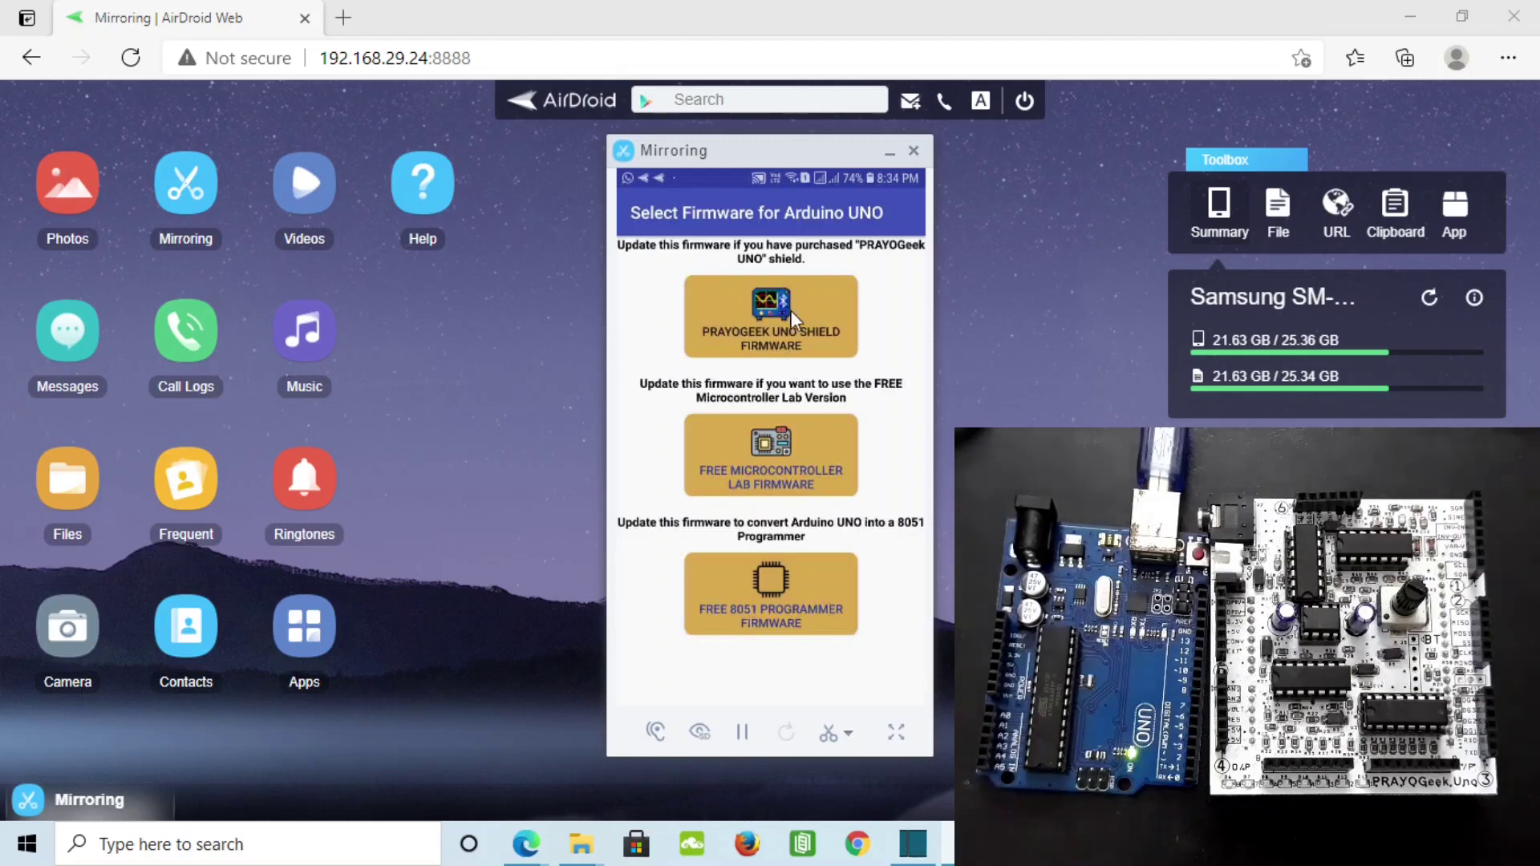
Step: Select PRAYOGEEK UNO SHIELD FIRMWARE to fetch and flash it to the Arduino
click(754, 333)
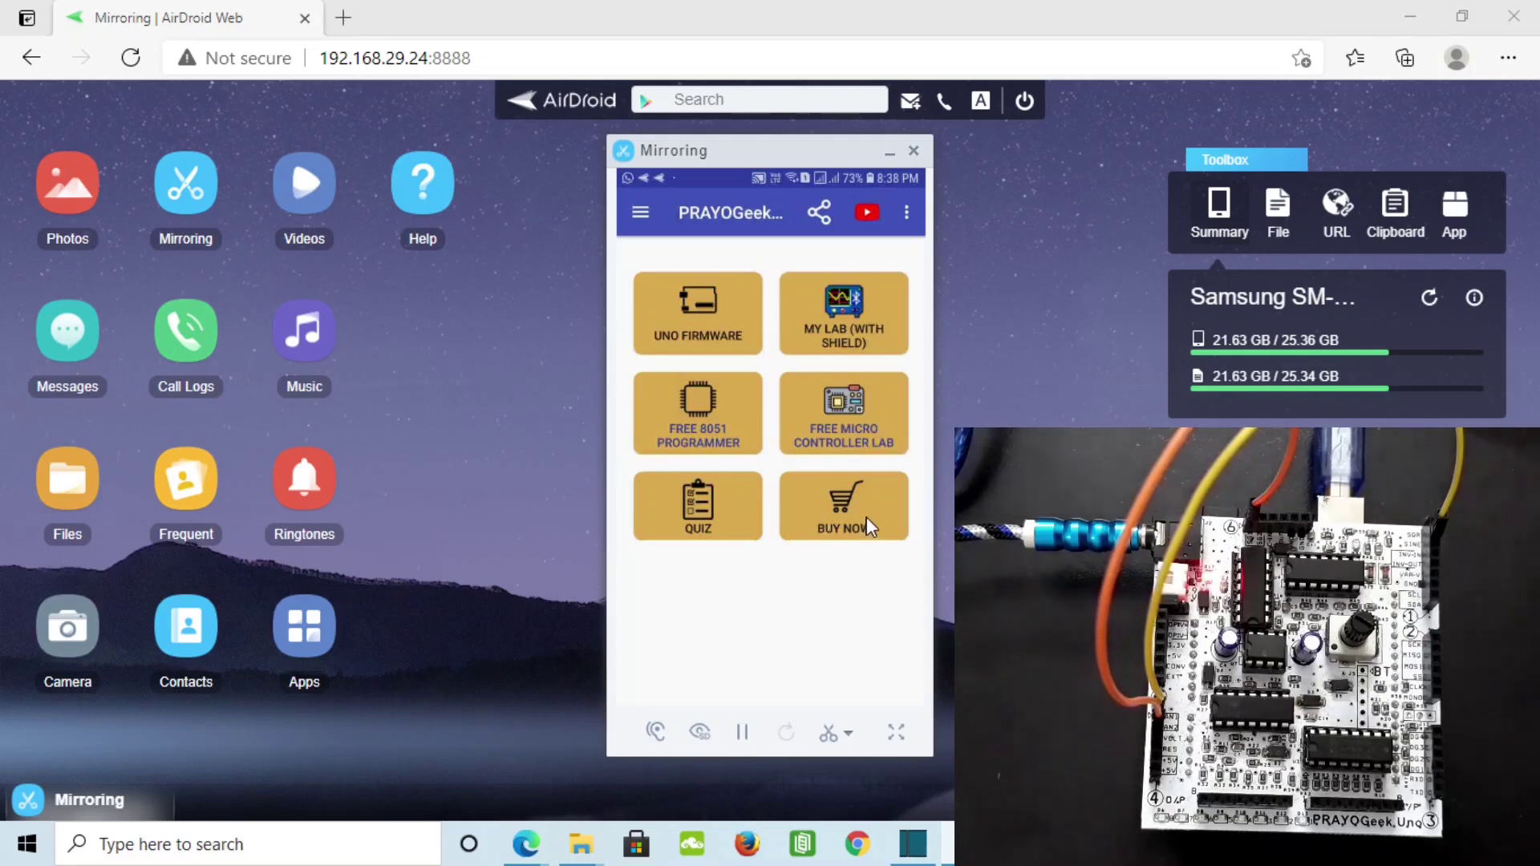
click(850, 327)
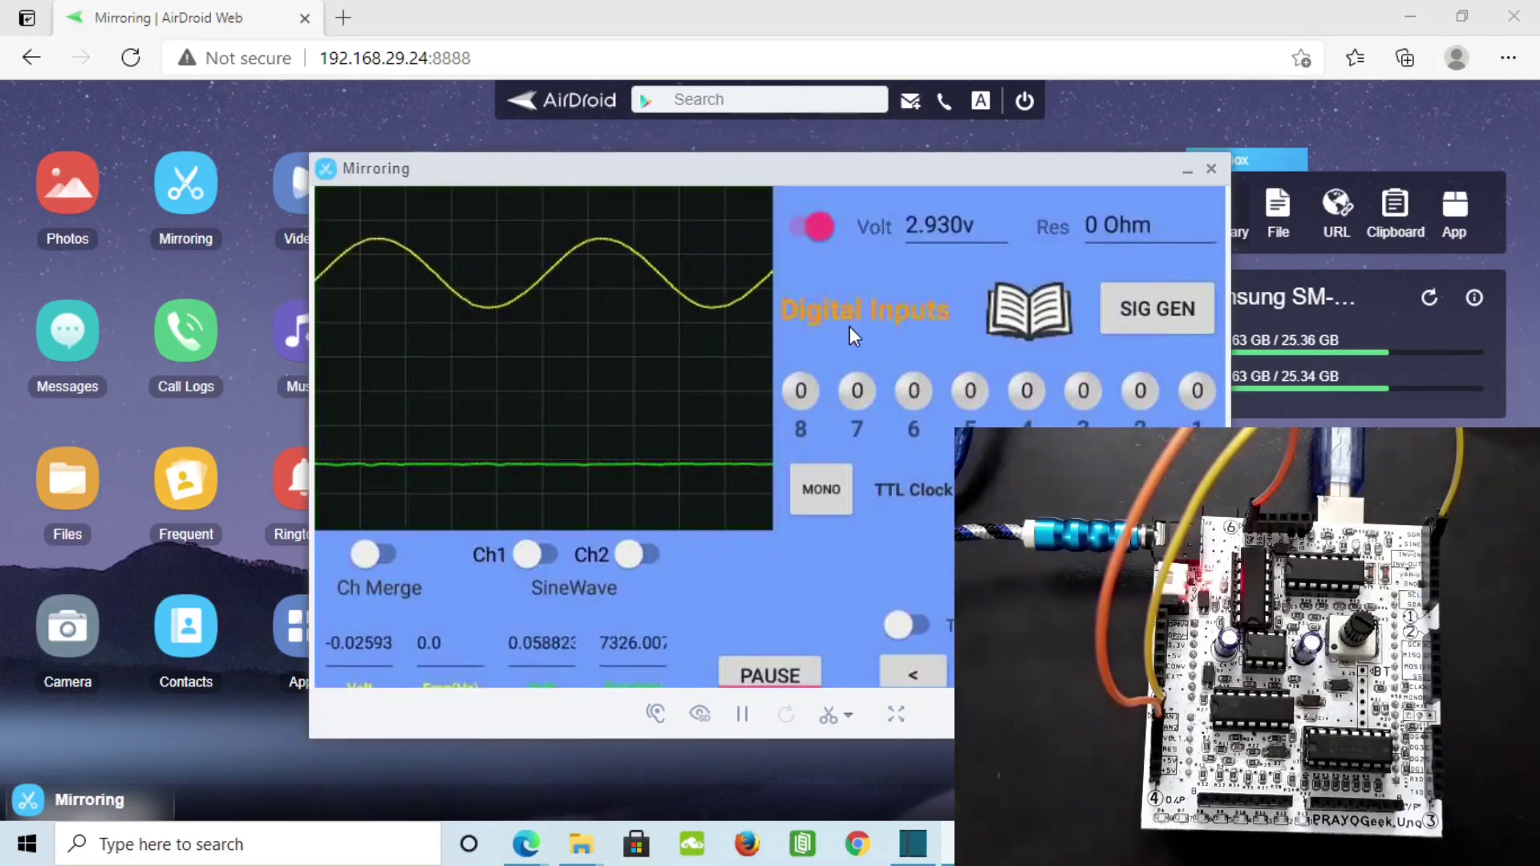